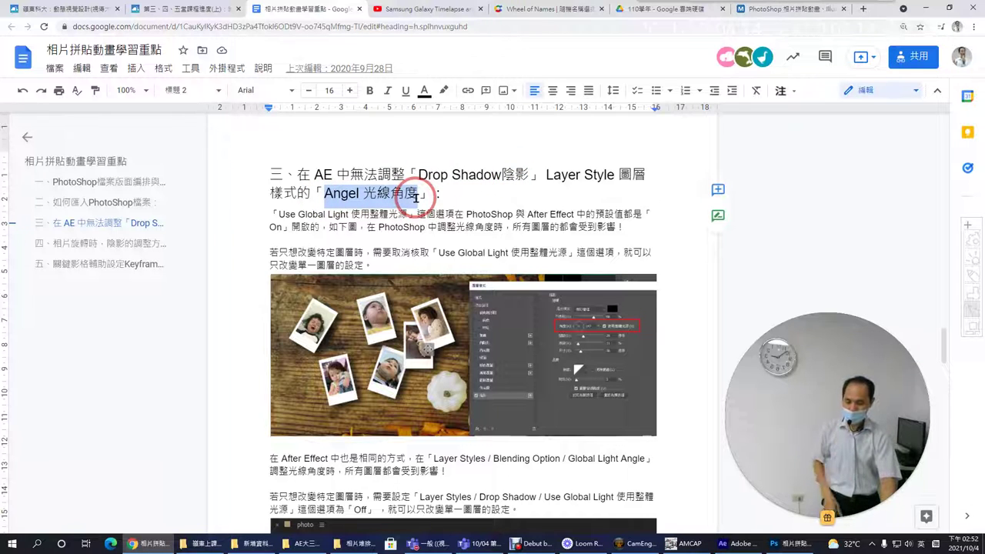
# Switch to Photoshop and open the Drop Shadow settings of layer 照片1(001)
pyautogui.click(486, 214)
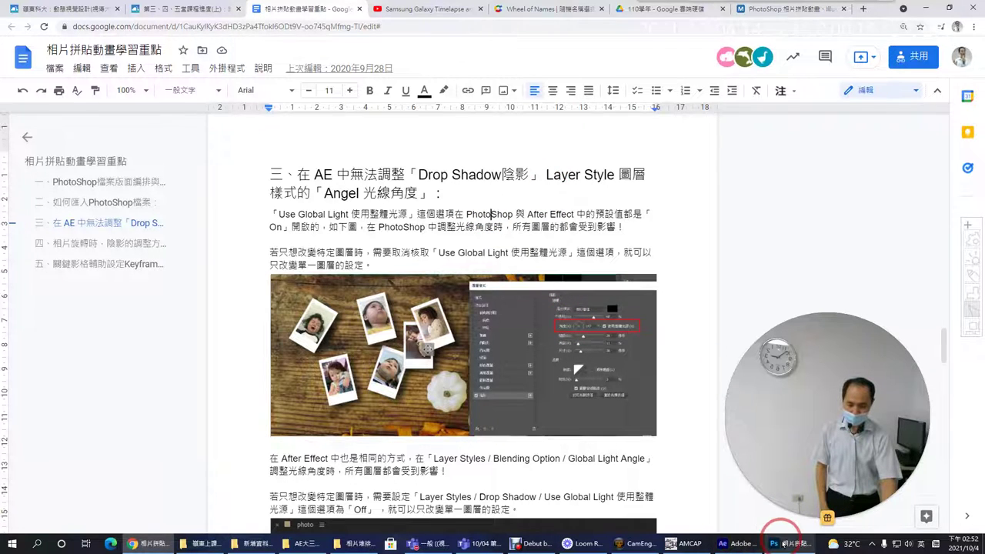
pyautogui.click(784, 541)
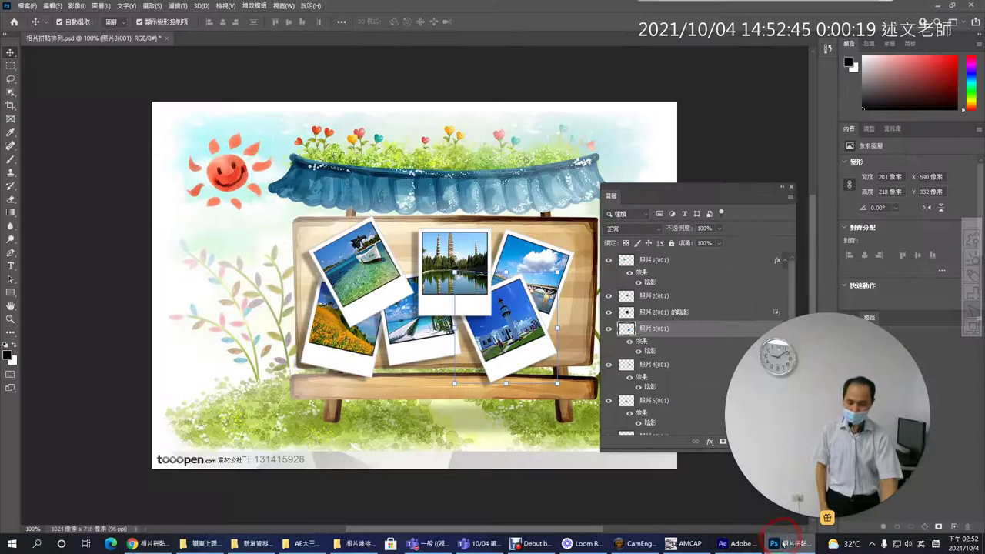
pyautogui.doubleClick(655, 286)
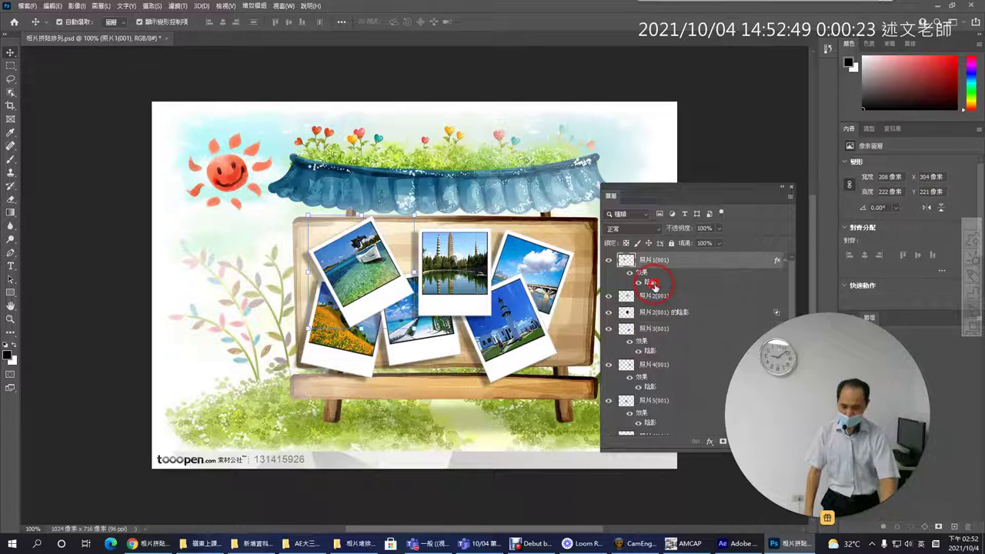
pyautogui.moveTo(539, 77); pyautogui.dragTo(879, 87)
pyautogui.click(658, 284)
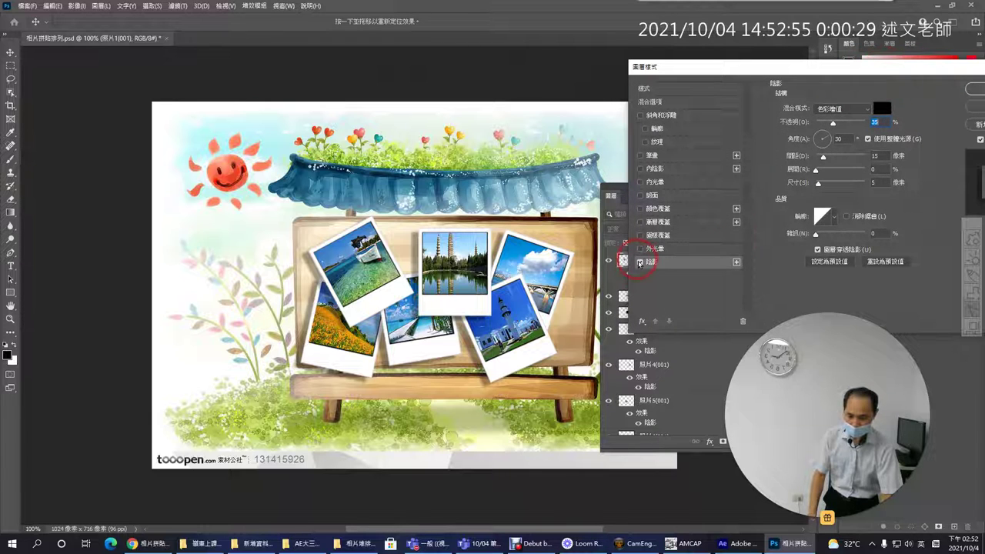
pyautogui.click(639, 262)
pyautogui.click(639, 263)
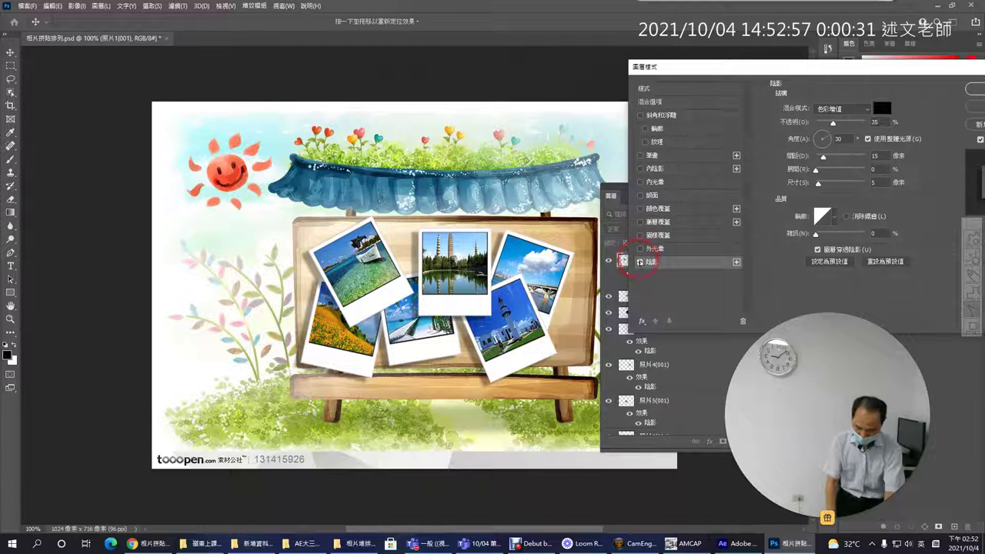
pyautogui.moveTo(406, 297)
pyautogui.mouseDown()
pyautogui.moveTo(332, 342)
pyautogui.moveTo(268, 282)
pyautogui.moveTo(319, 197)
pyautogui.moveTo(413, 209)
pyautogui.moveTo(422, 246)
pyautogui.moveTo(394, 311)
pyautogui.moveTo(308, 332)
pyautogui.mouseUp()
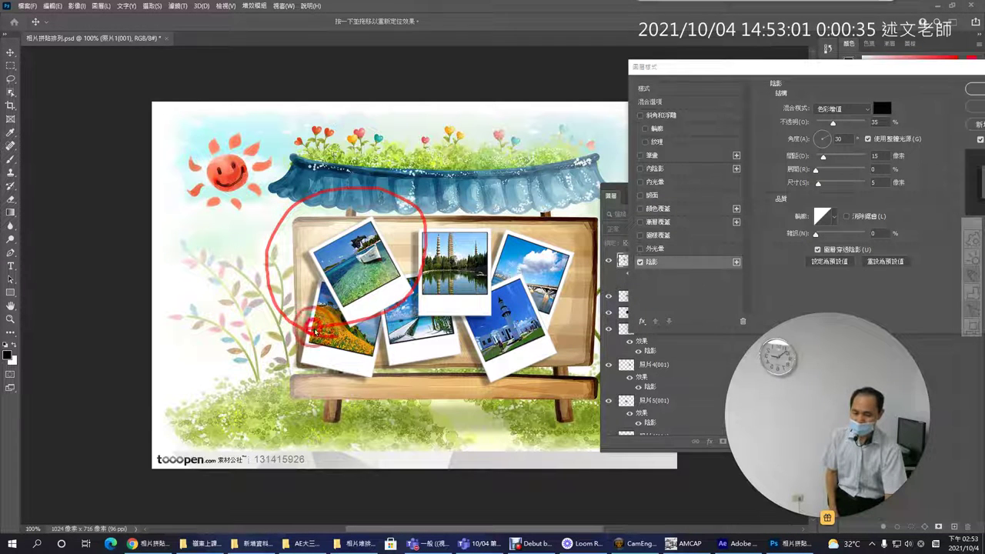
pyautogui.moveTo(633, 235)
pyautogui.mouseDown()
pyautogui.moveTo(637, 252)
pyautogui.moveTo(652, 246)
pyautogui.mouseUp()
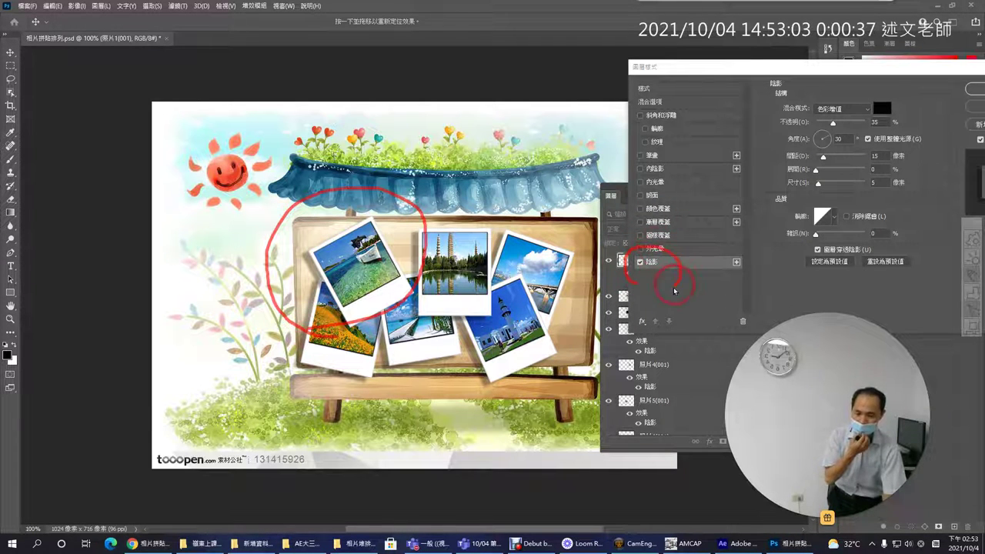
pyautogui.moveTo(839, 129)
pyautogui.mouseDown()
pyautogui.moveTo(846, 151)
pyautogui.moveTo(800, 166)
pyautogui.moveTo(831, 123)
pyautogui.moveTo(843, 146)
pyautogui.moveTo(817, 165)
pyautogui.moveTo(877, 182)
pyautogui.mouseUp()
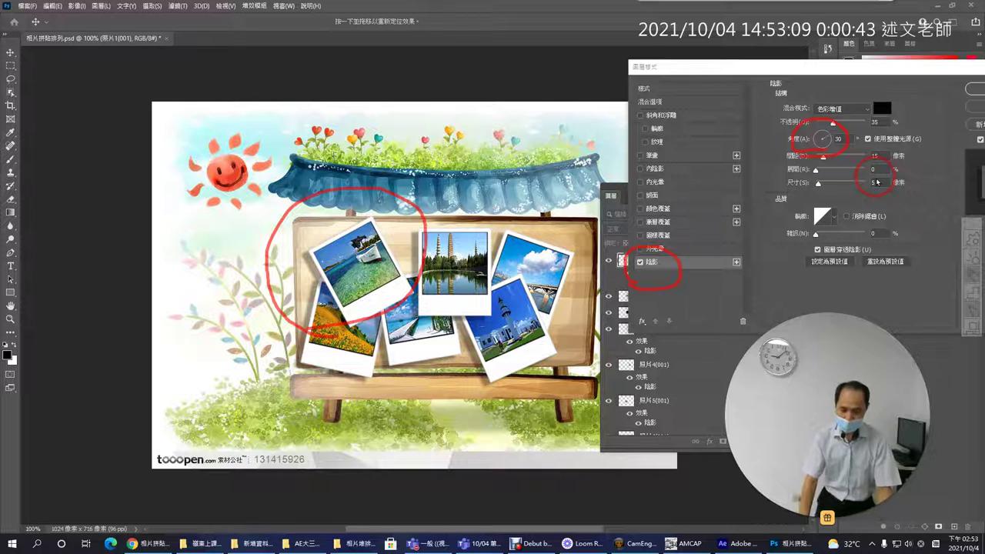
# Set the drop shadow angle to -157° with global light enabled, keeping the Layer Style dialog clear of the photos
pyautogui.click(902, 73)
pyautogui.moveTo(902, 73); pyautogui.dragTo(724, 51)
pyautogui.moveTo(650, 117); pyautogui.dragTo(621, 132)
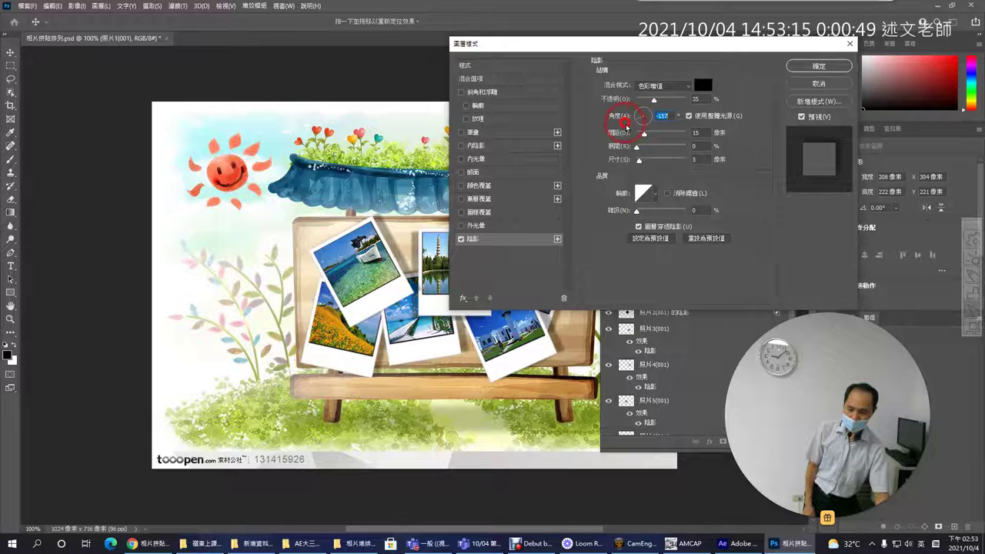
pyautogui.moveTo(655, 45); pyautogui.dragTo(773, 55)
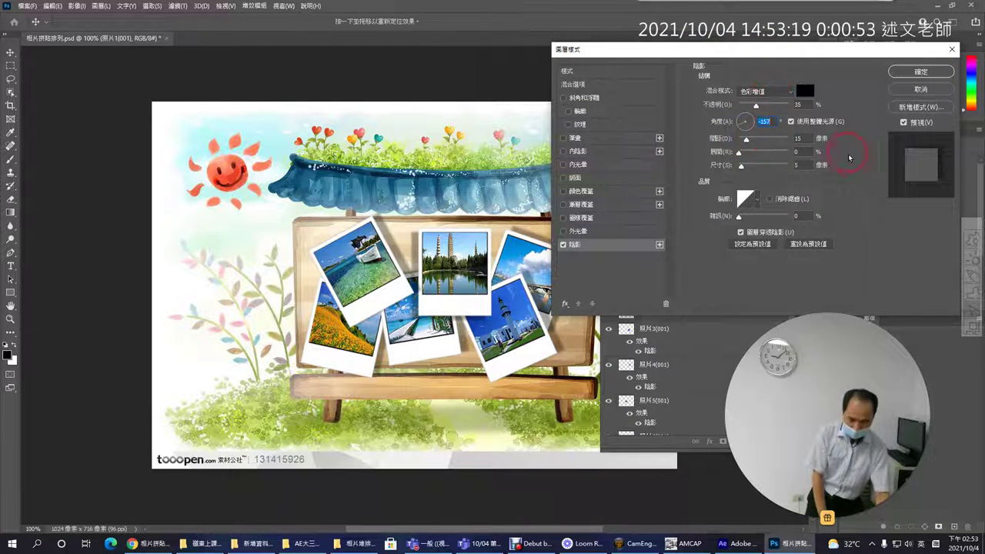
pyautogui.click(970, 284)
pyautogui.moveTo(763, 121)
pyautogui.mouseDown()
pyautogui.moveTo(720, 127)
pyautogui.moveTo(717, 114)
pyautogui.moveTo(757, 108)
pyautogui.mouseUp()
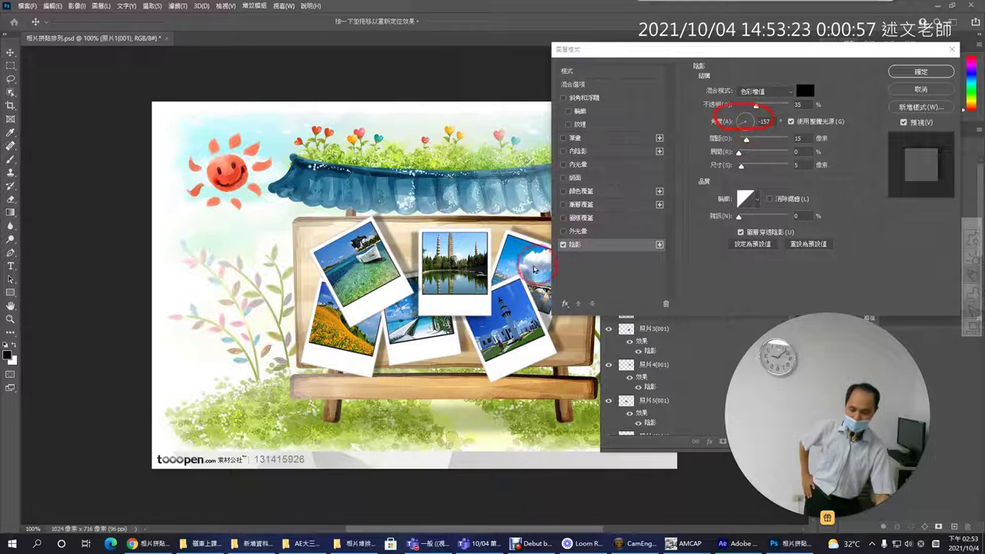
pyautogui.moveTo(311, 254)
pyautogui.mouseDown()
pyautogui.moveTo(355, 199)
pyautogui.moveTo(410, 233)
pyautogui.moveTo(298, 275)
pyautogui.mouseUp()
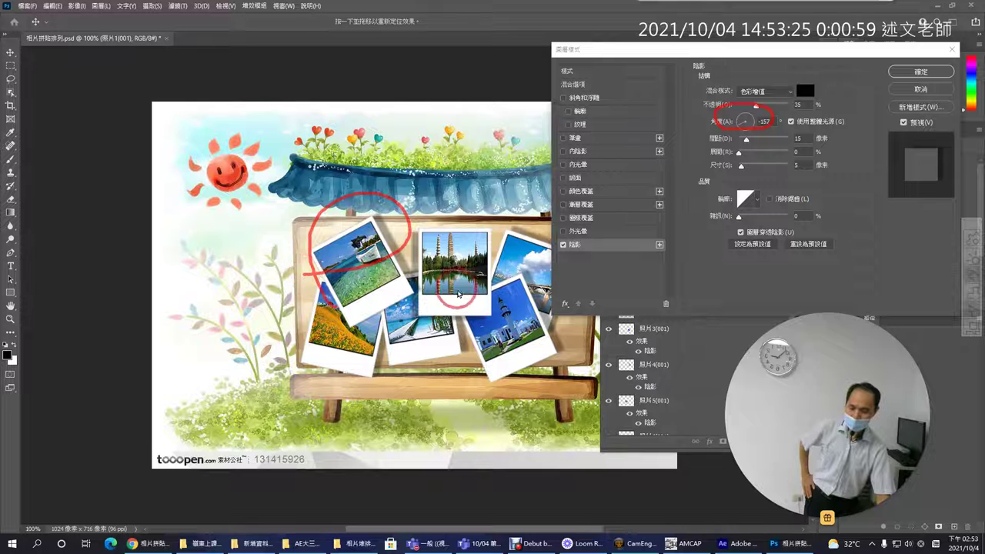
pyautogui.moveTo(534, 296)
pyautogui.mouseDown()
pyautogui.moveTo(487, 269)
pyautogui.moveTo(495, 219)
pyautogui.moveTo(521, 277)
pyautogui.mouseUp()
pyautogui.moveTo(528, 344)
pyautogui.mouseDown()
pyautogui.moveTo(508, 323)
pyautogui.moveTo(537, 280)
pyautogui.moveTo(577, 322)
pyautogui.moveTo(536, 360)
pyautogui.moveTo(421, 368)
pyautogui.moveTo(436, 307)
pyautogui.moveTo(507, 313)
pyautogui.moveTo(497, 366)
pyautogui.moveTo(454, 243)
pyautogui.moveTo(448, 274)
pyautogui.moveTo(442, 187)
pyautogui.moveTo(424, 289)
pyautogui.moveTo(412, 236)
pyautogui.moveTo(469, 212)
pyautogui.moveTo(483, 275)
pyautogui.moveTo(401, 293)
pyautogui.mouseUp()
pyautogui.press('Escape')
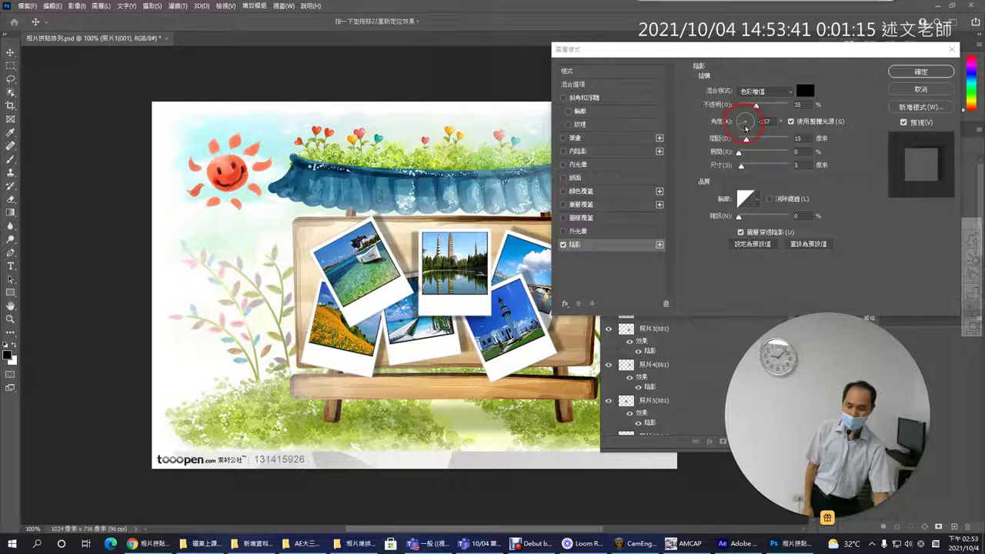
# Set the global shadow angle to -55°, and give 照片1(001) its own 35° angle with global light turned off
pyautogui.moveTo(745, 131); pyautogui.dragTo(751, 131)
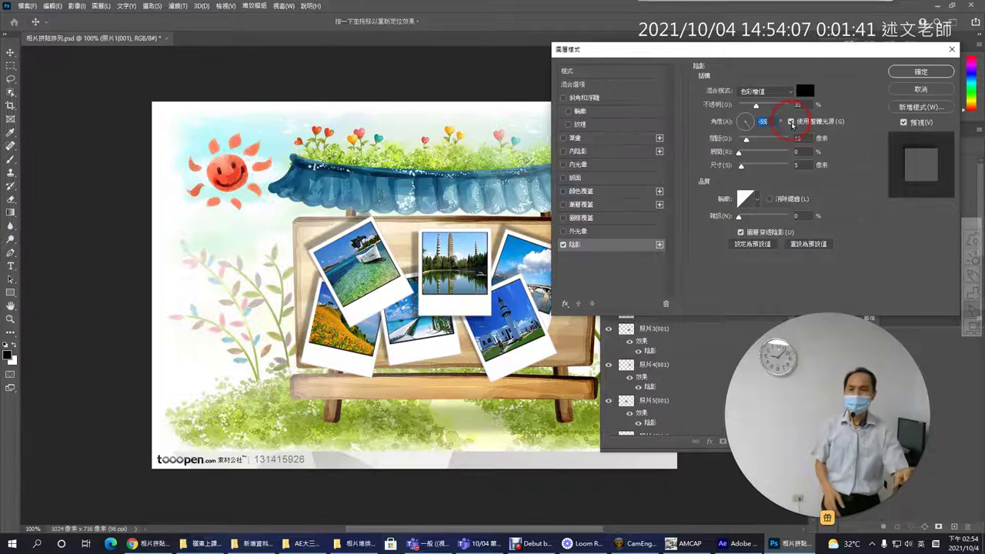
pyautogui.click(791, 122)
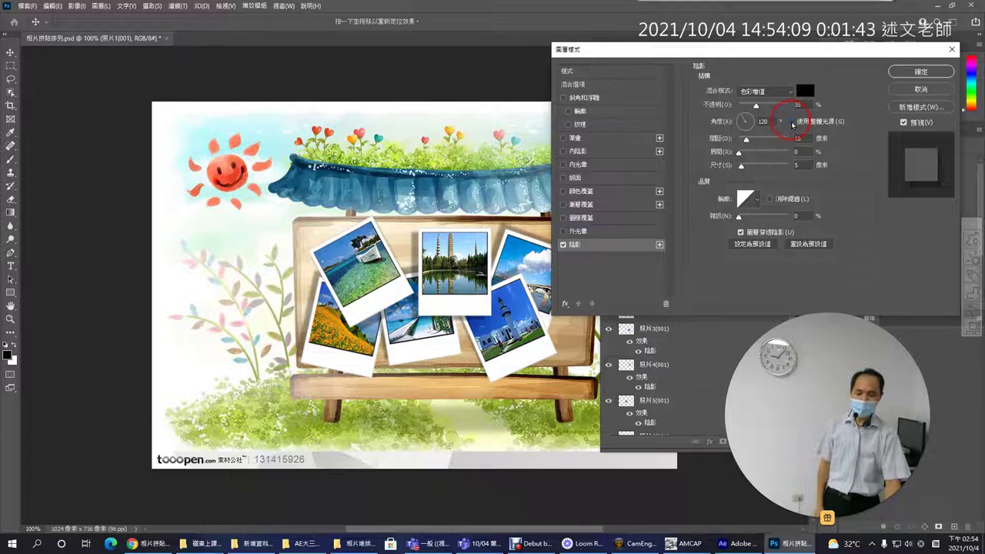
pyautogui.click(747, 131)
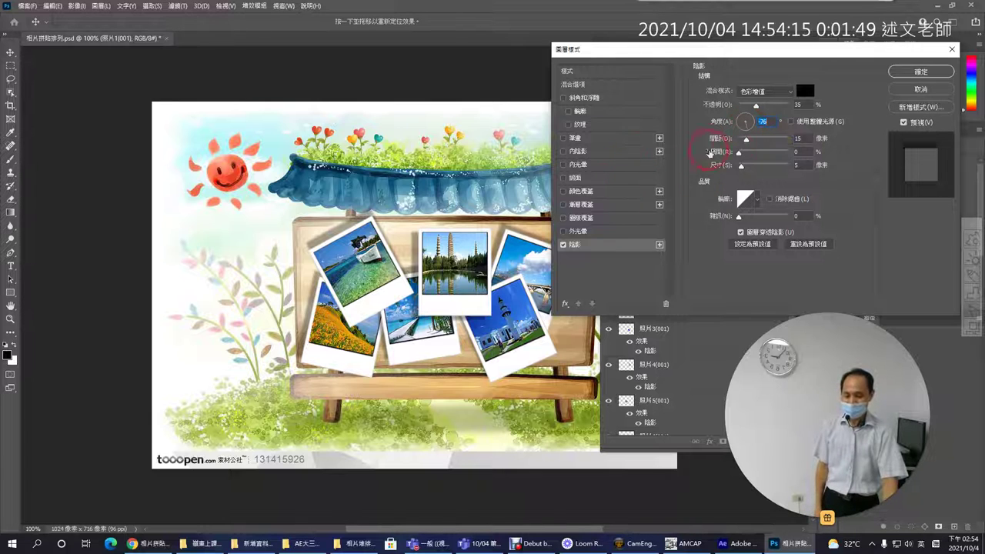
pyautogui.click(747, 119)
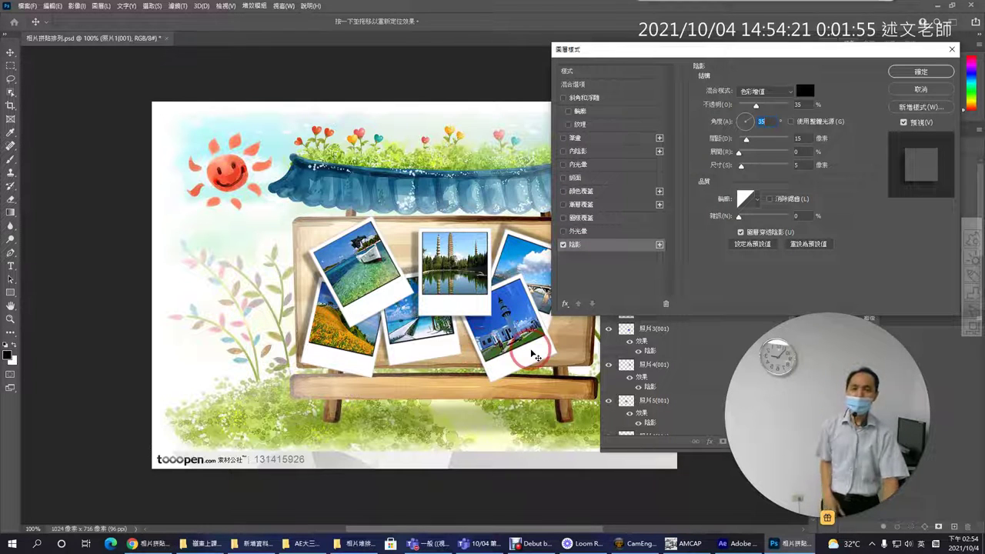
pyautogui.click(920, 71)
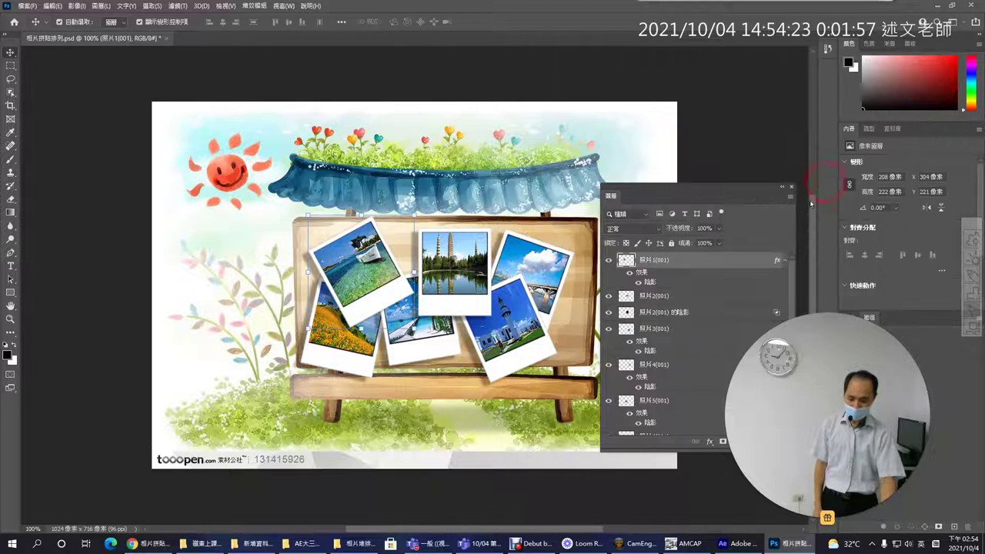
# Switch to After Effects and expand layer 照片1(001) to its Drop Shadow properties
pyautogui.click(740, 543)
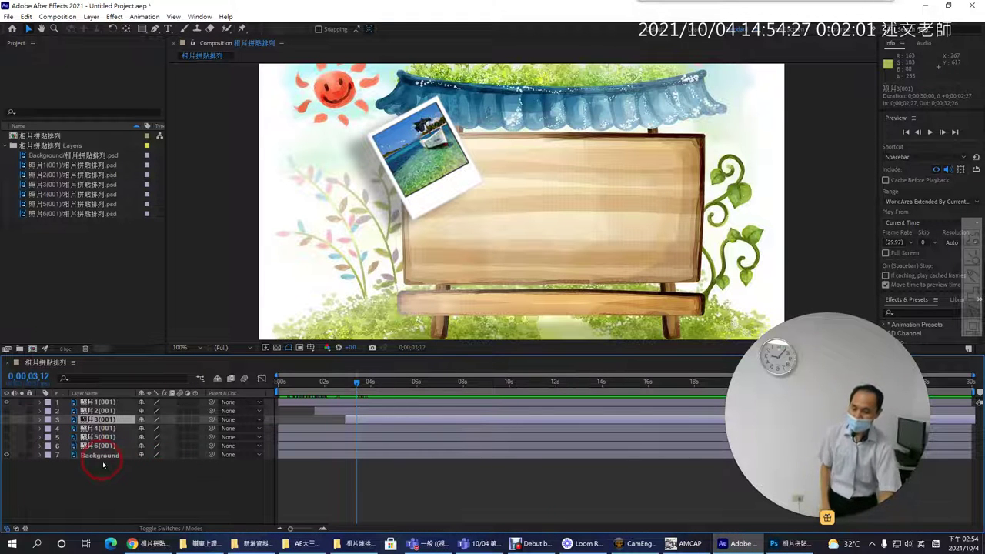
pyautogui.click(91, 401)
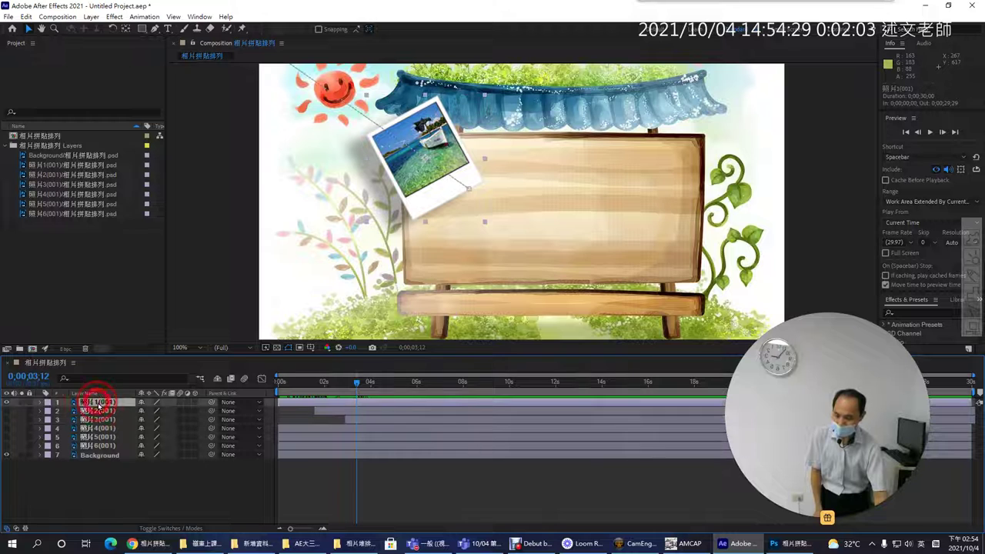
pyautogui.click(39, 406)
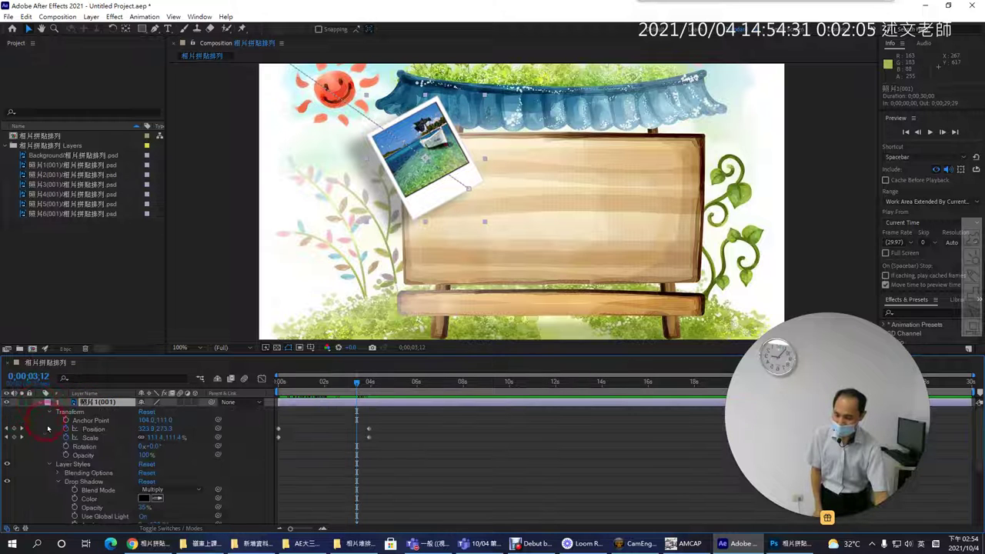
pyautogui.scroll(-3, 11, 490)
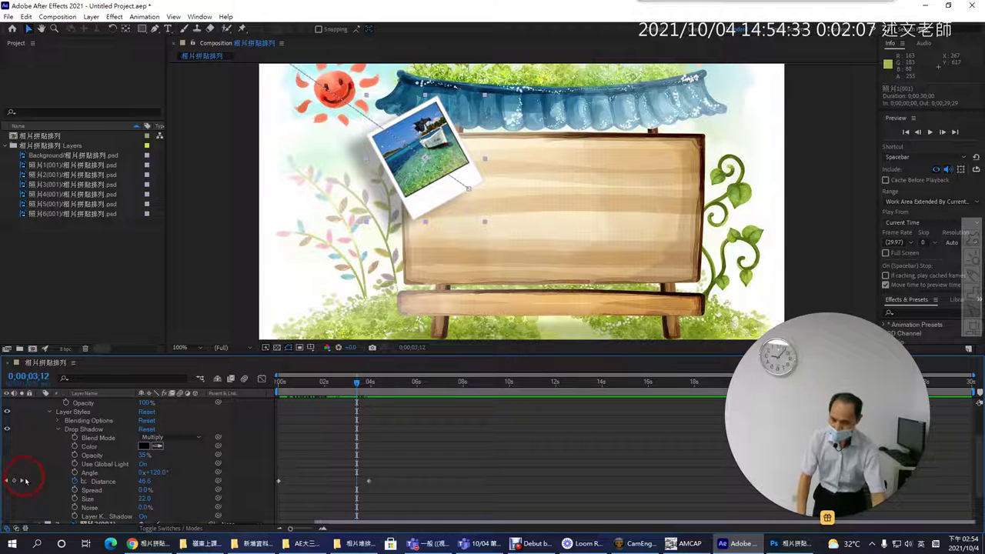
pyautogui.moveTo(343, 219)
pyautogui.mouseDown()
pyautogui.moveTo(300, 212)
pyautogui.moveTo(328, 137)
pyautogui.moveTo(396, 154)
pyautogui.moveTo(393, 229)
pyautogui.moveTo(277, 229)
pyautogui.moveTo(268, 197)
pyautogui.mouseUp()
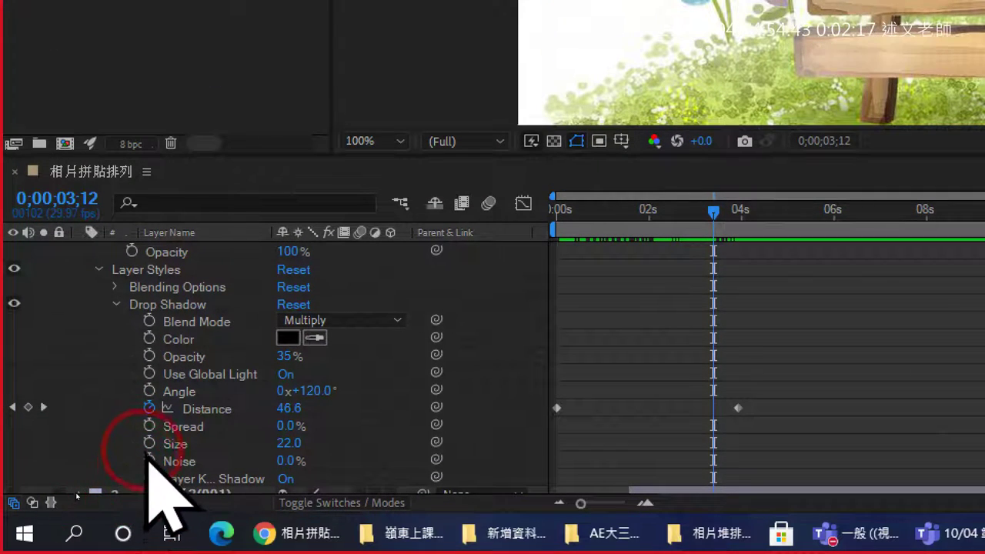
# Try to change the Drop Shadow Angle of 照片1(001) while Use Global Light is on
pyautogui.click(181, 374)
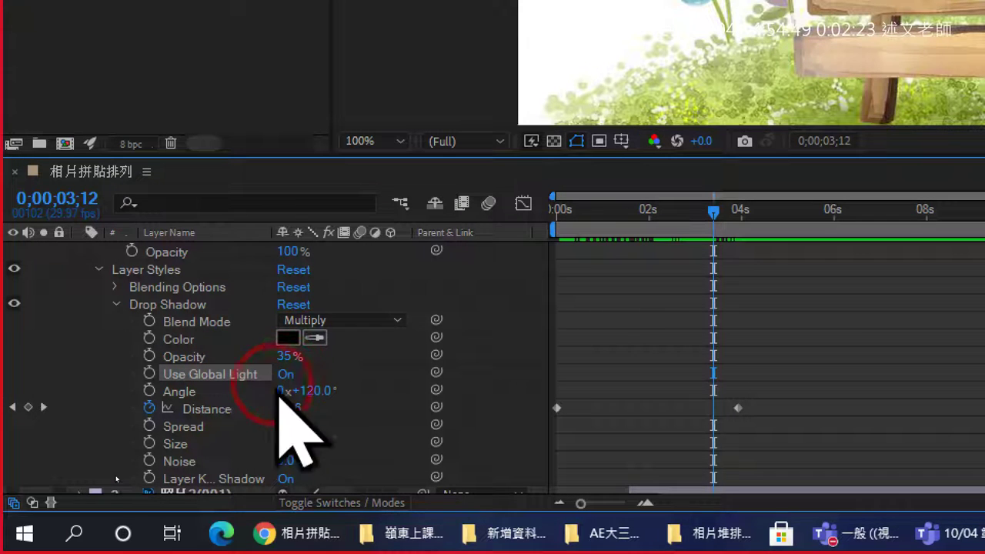
pyautogui.click(179, 391)
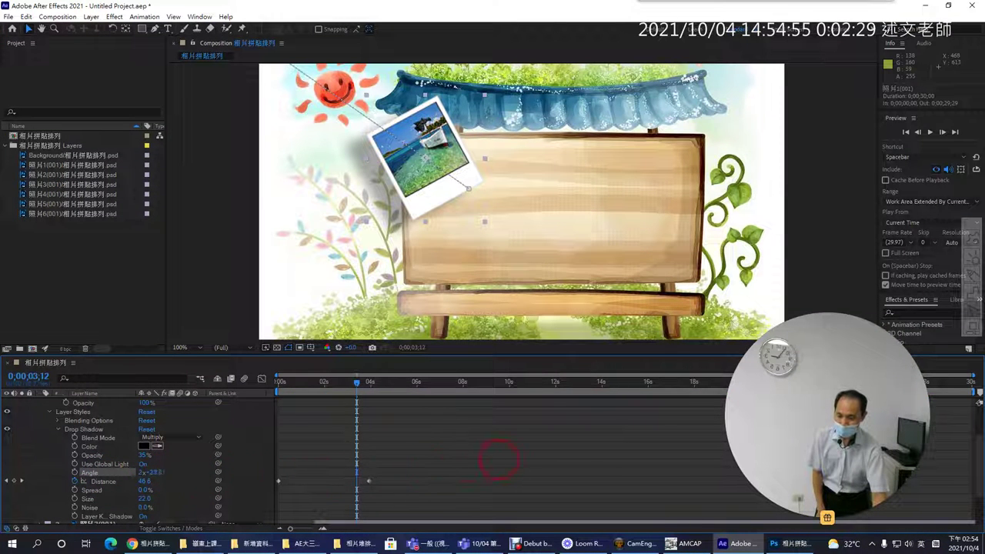
pyautogui.moveTo(706, 436); pyautogui.dragTo(893, 485)
pyautogui.moveTo(626, 510); pyautogui.dragTo(171, 507)
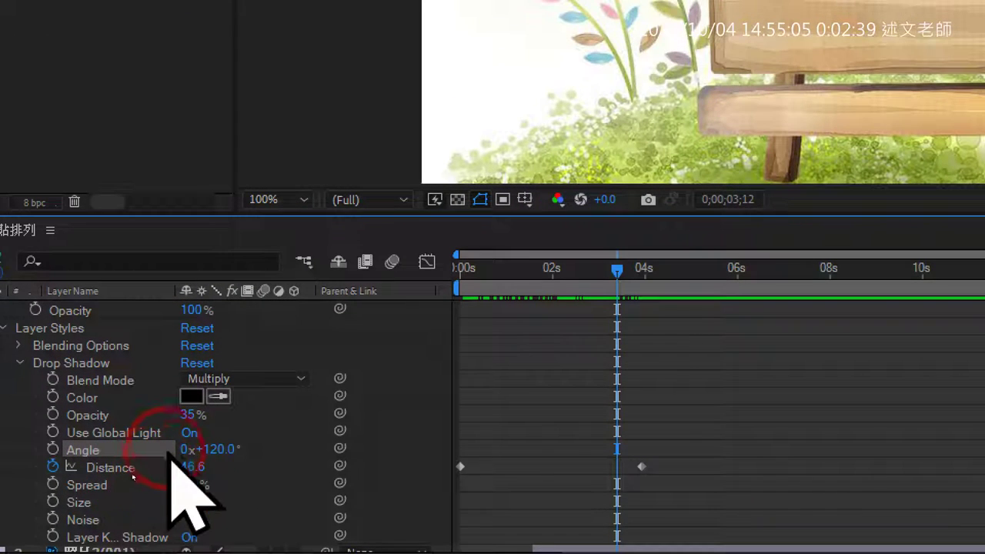
# Turn off Use Global Light for the drop shadow of 照片1(001) and set its Angle to 170°
pyautogui.click(188, 433)
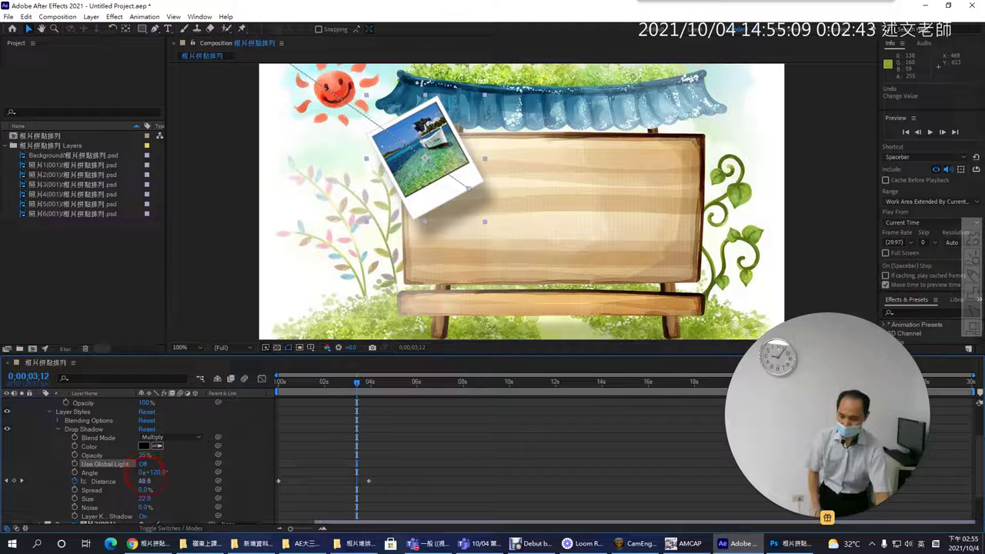
pyautogui.moveTo(154, 471); pyautogui.dragTo(193, 479)
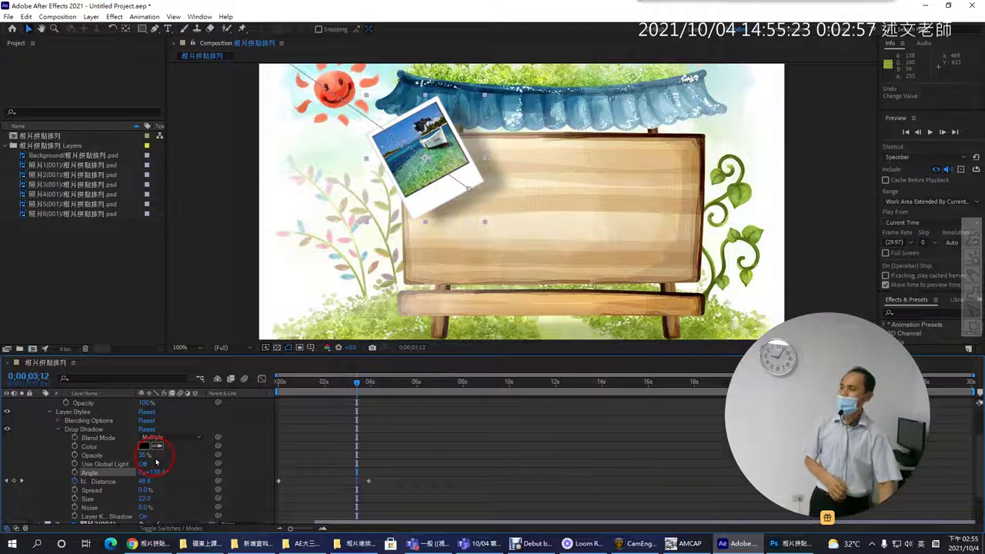
pyautogui.click(480, 423)
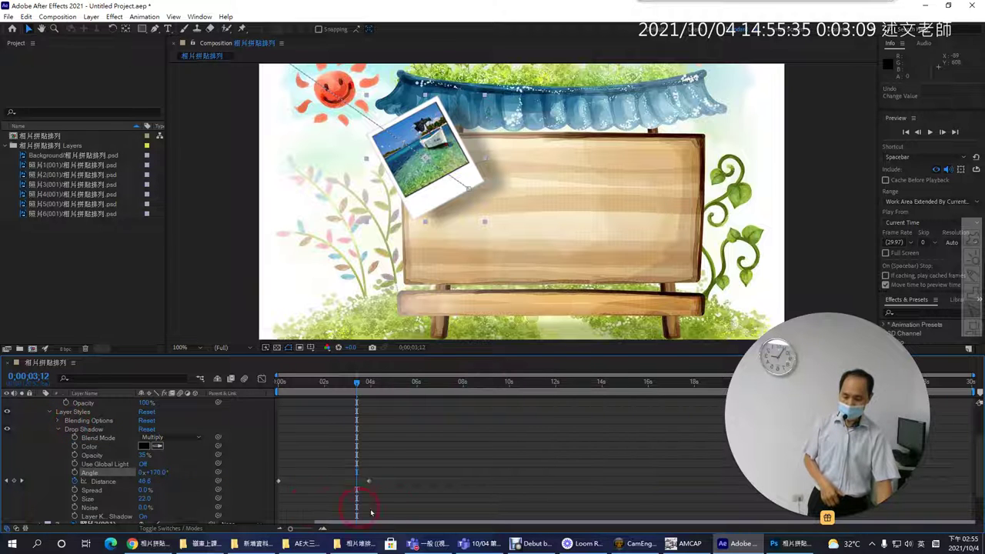
# Check the notes document briefly, and back in After Effects undo the Angle and Use Global Light changes
pyautogui.click(146, 543)
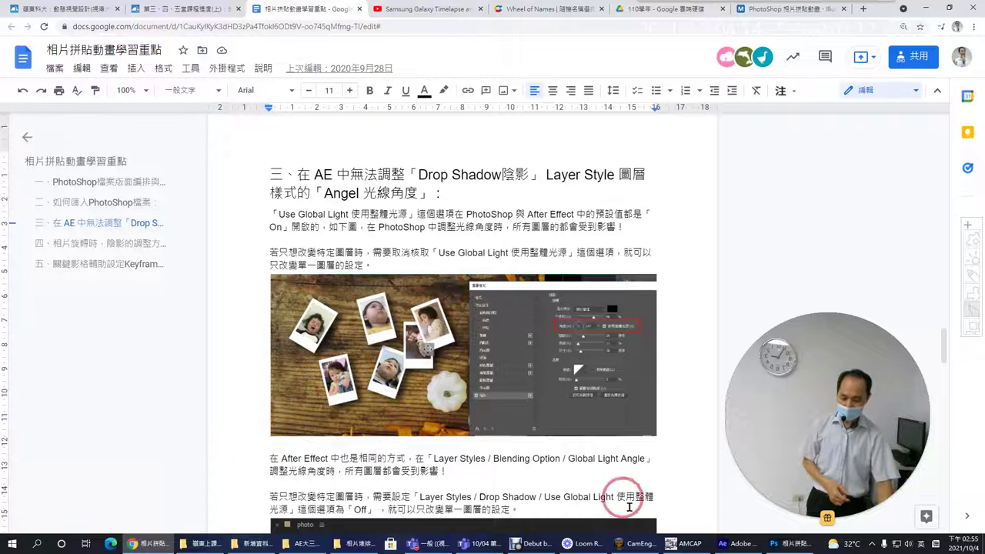
pyautogui.click(740, 543)
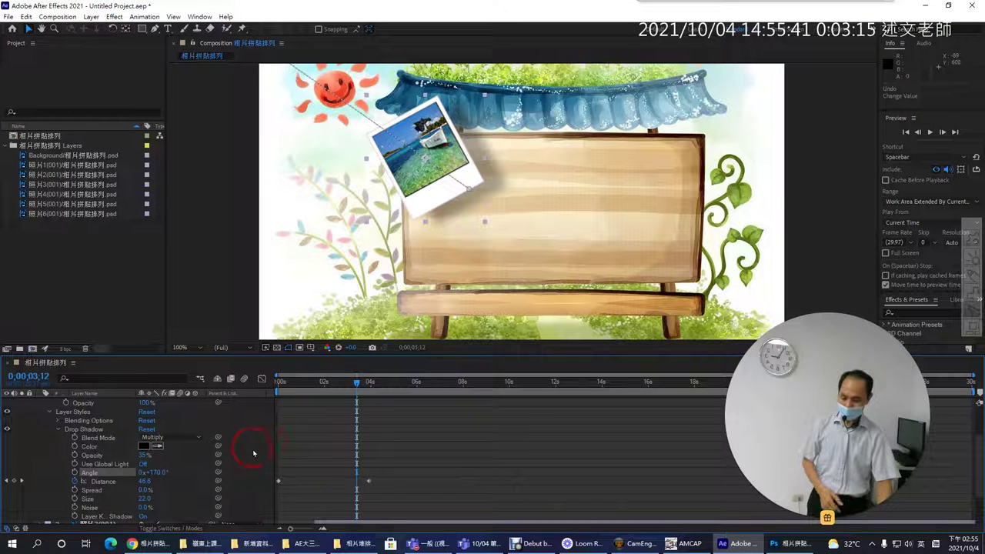
pyautogui.hotkey('ctrl', 'z')
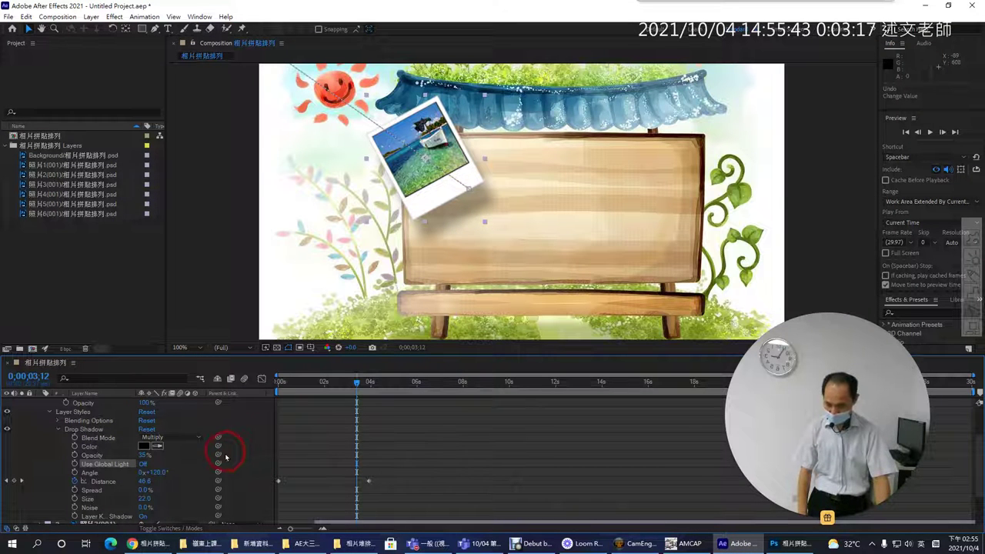
pyautogui.hotkey('ctrl', 'z')
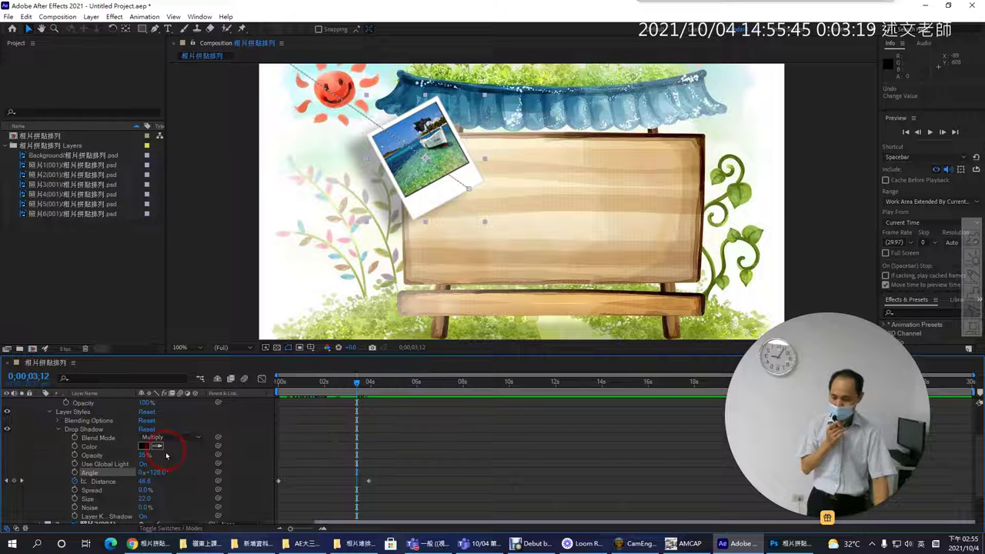
# Start a Rotation keyframe for 照片1(001) at 0;00;00;00, keeping 0x+0.0°
pyautogui.scroll(3, 163, 454)
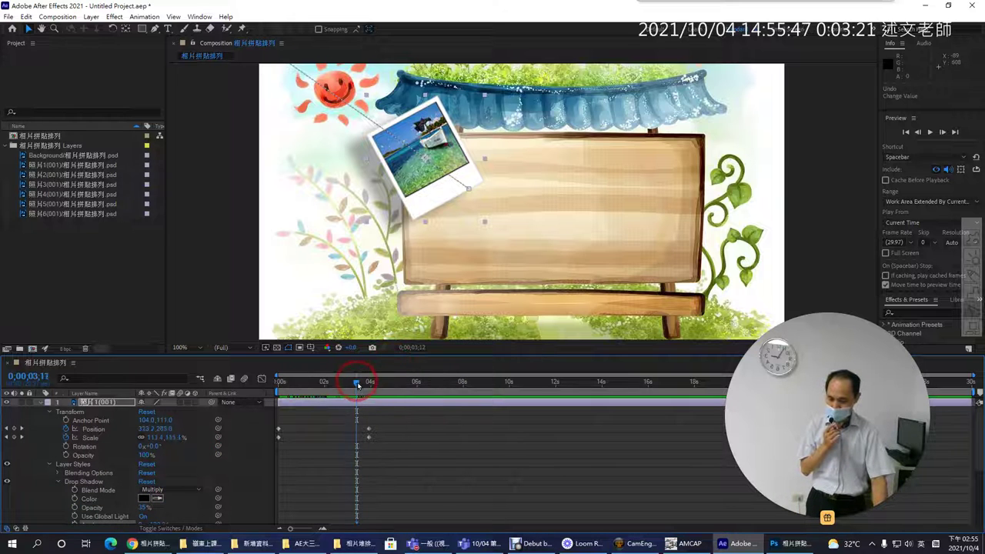
pyautogui.moveTo(357, 382); pyautogui.dragTo(278, 389)
pyautogui.click(86, 447)
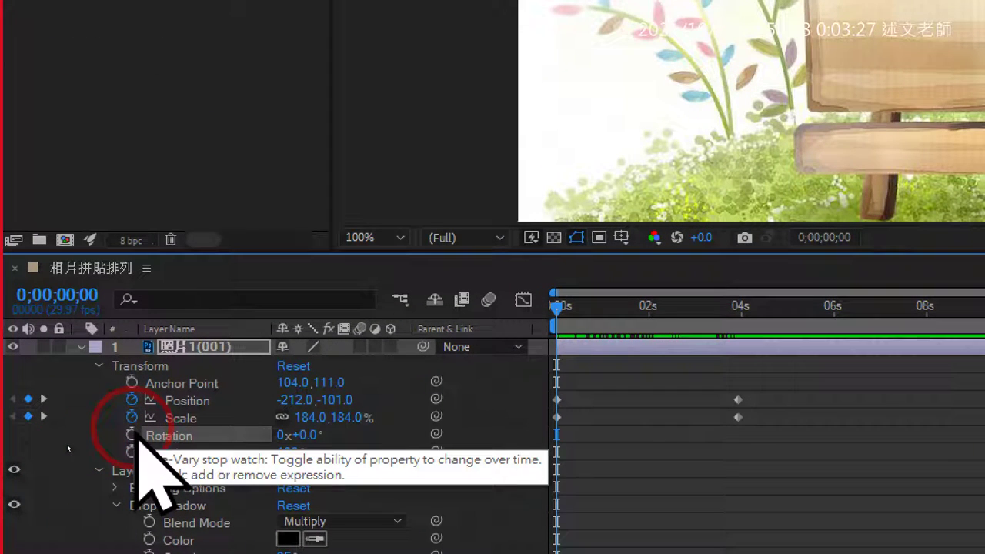
pyautogui.click(132, 434)
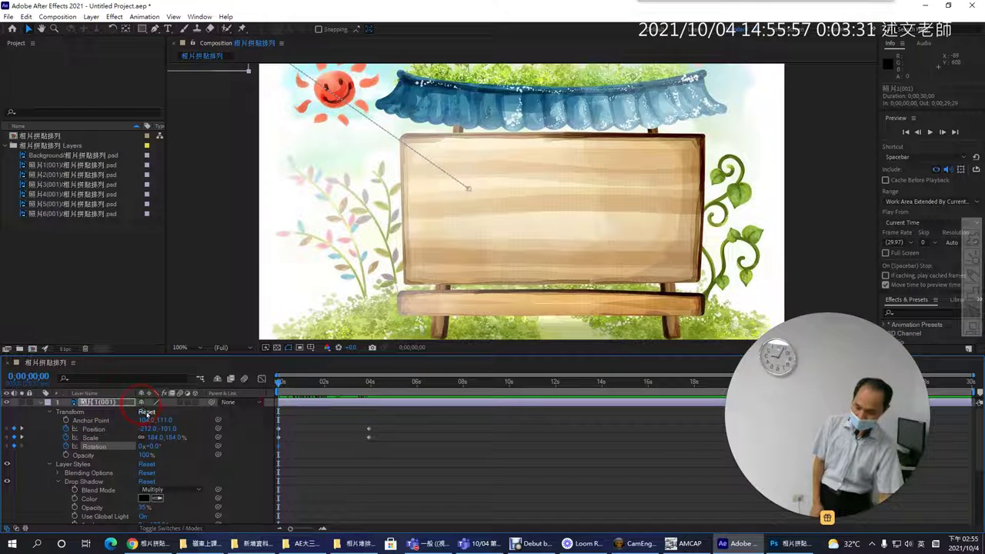
# Set Rotation of 照片1(001) to 1x+0.0° at 0;00;03;28 and scrub through the timeline from the start to review the spin
pyautogui.moveTo(278, 385); pyautogui.dragTo(370, 385)
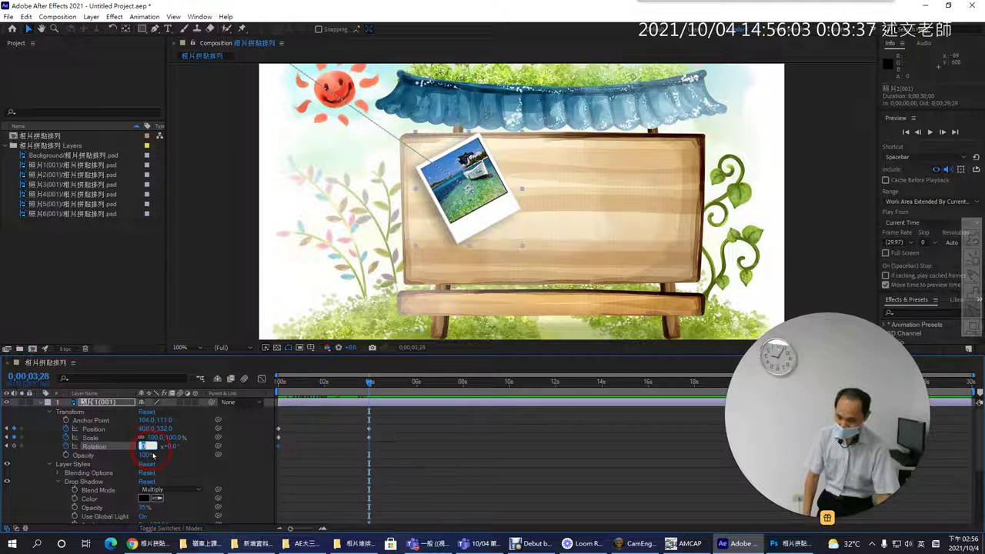
pyautogui.press('Return')
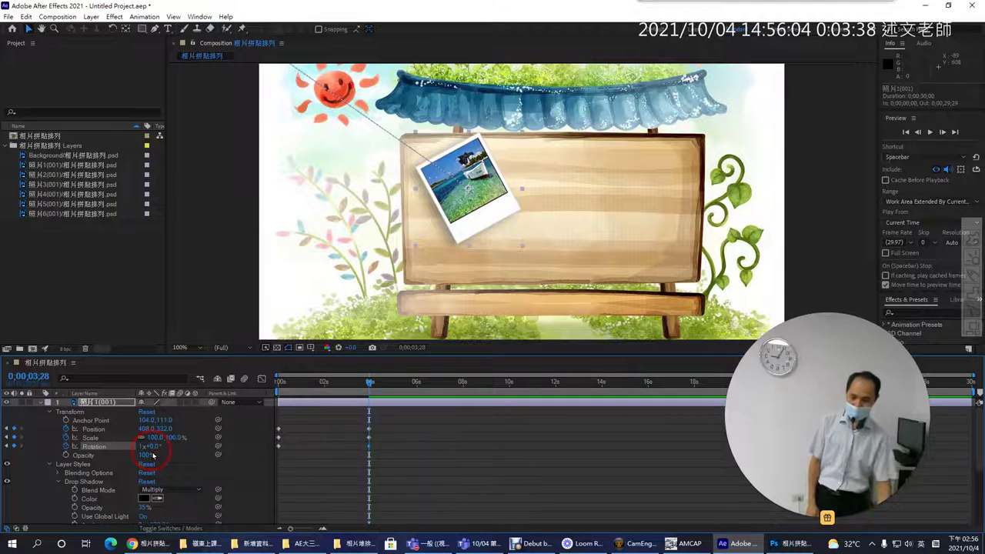
pyautogui.click(278, 383)
pyautogui.moveTo(282, 384); pyautogui.dragTo(378, 382)
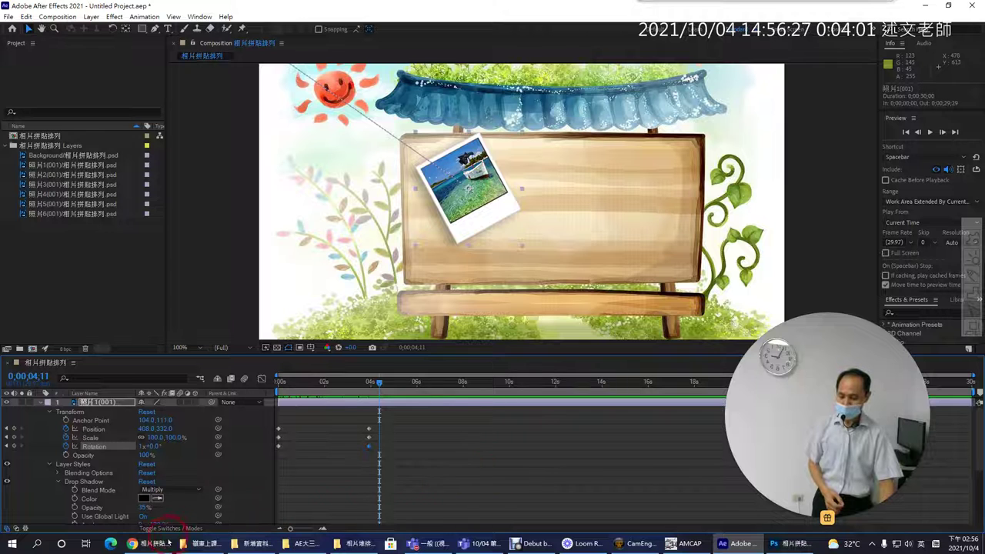
# Switch to the Chrome notes document, go to section 四 on shadow adjustment for rotating photos, and open its linked explanatory video
pyautogui.click(146, 536)
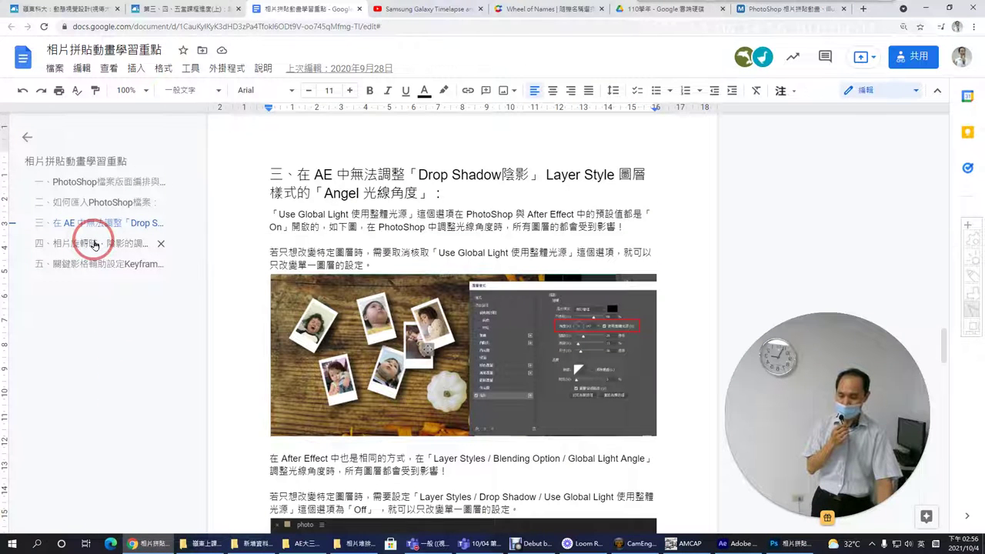
pyautogui.click(94, 243)
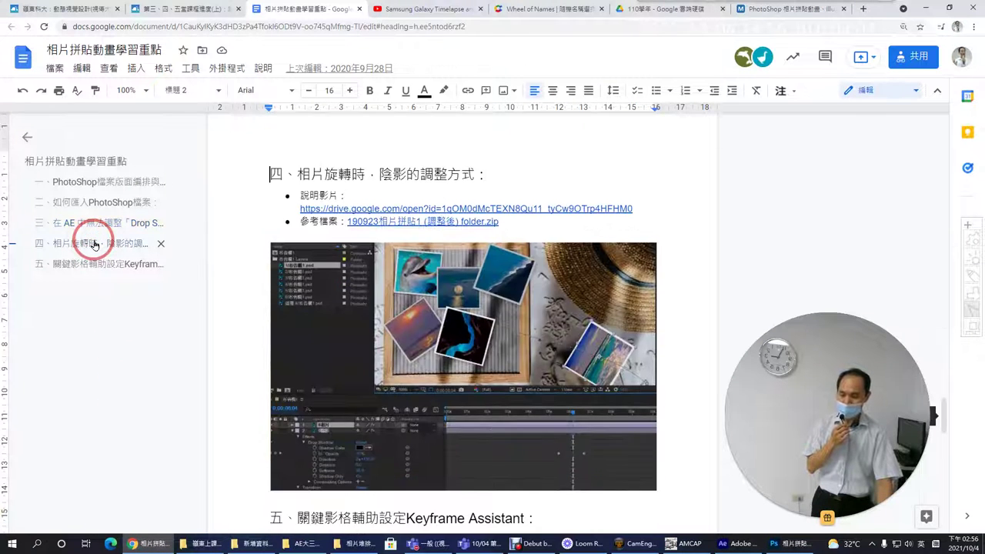
pyautogui.click(390, 209)
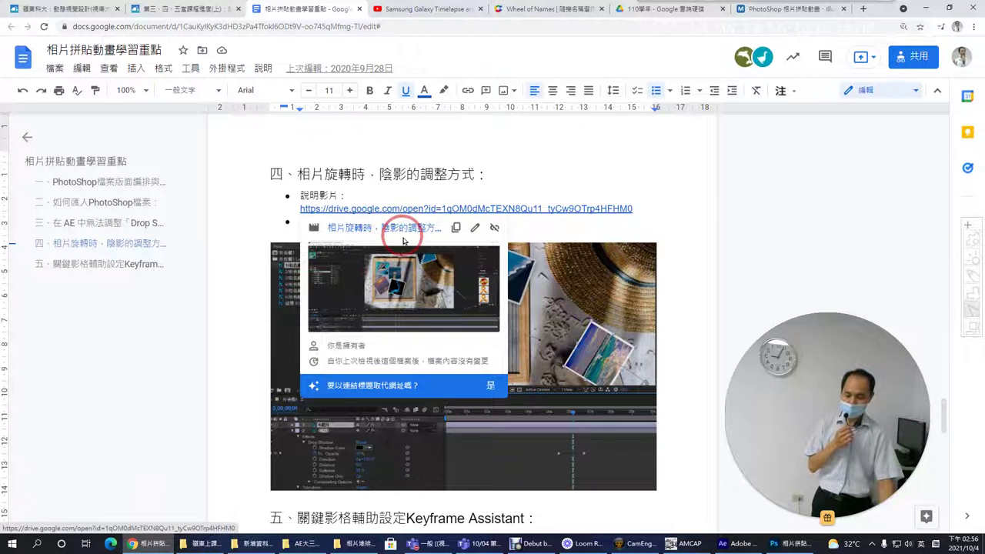
pyautogui.click(399, 306)
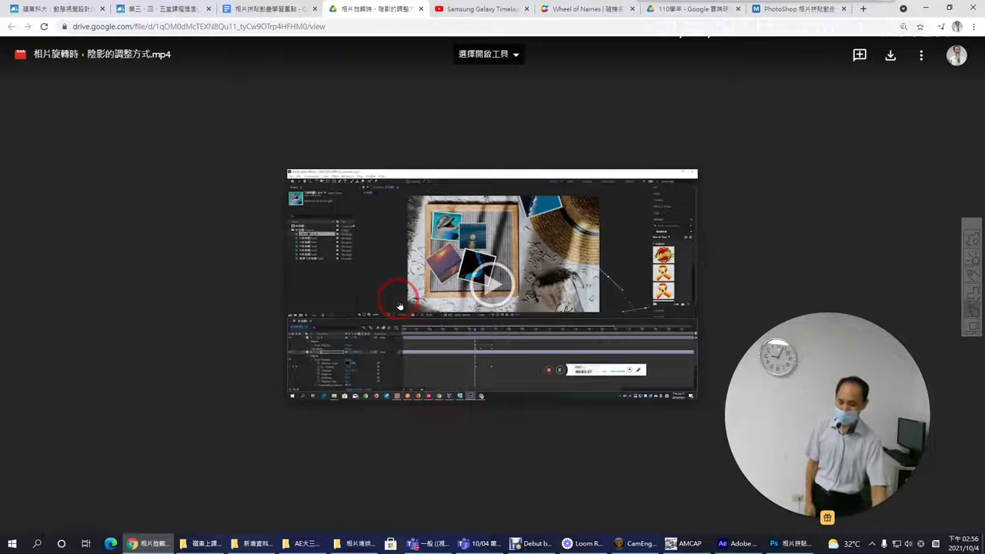
# Play the opening of 相片旋轉時，陰影的調整方式.mp4, pausing to examine the rotating photo's shadow, and return to the notes document
pyautogui.click(492, 289)
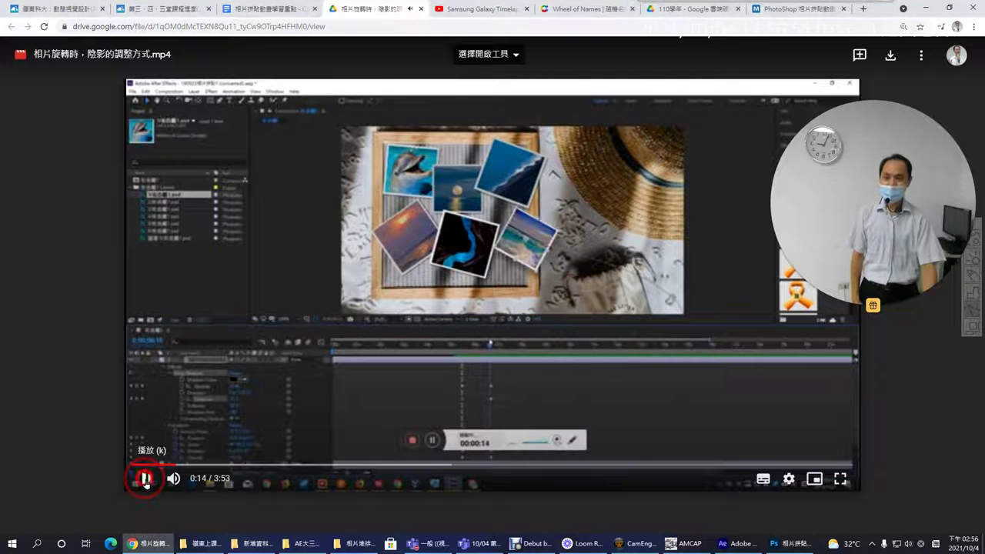
pyautogui.click(146, 479)
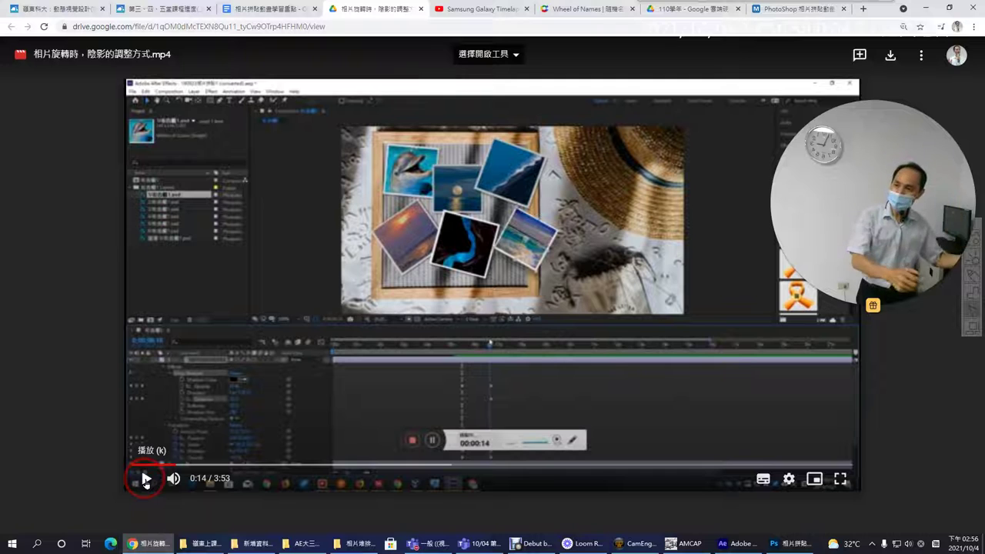
pyautogui.click(677, 286)
pyautogui.click(143, 445)
pyautogui.click(146, 478)
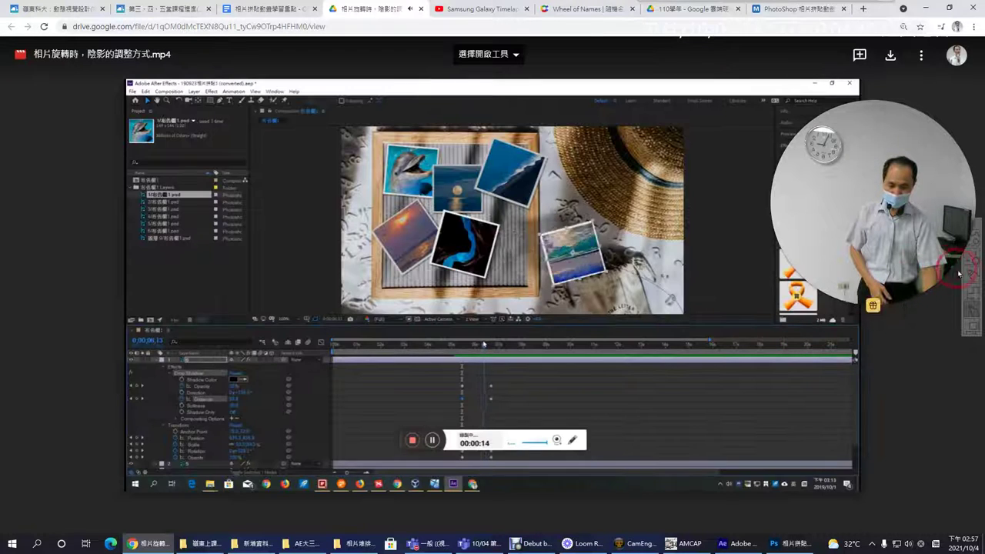
pyautogui.click(844, 286)
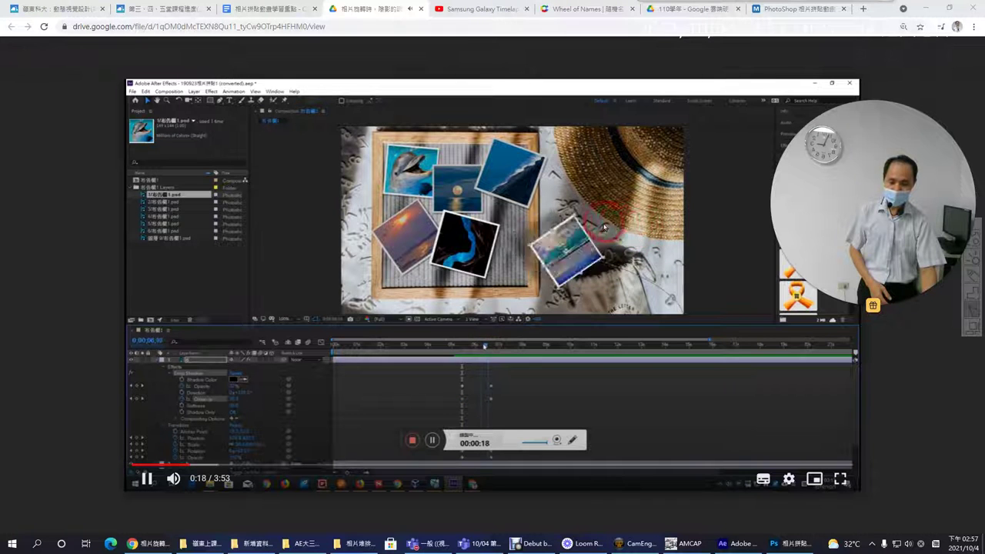
pyautogui.press('space')
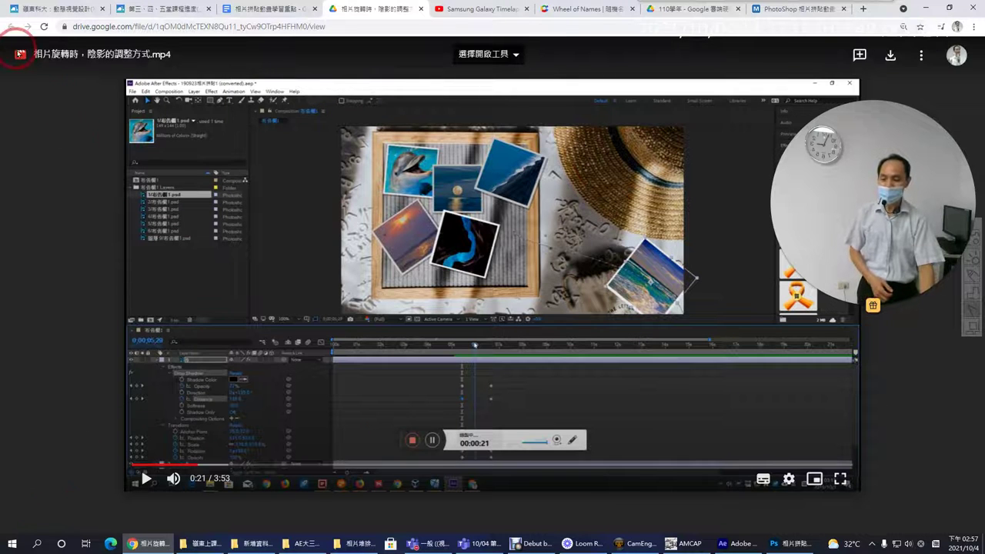
pyautogui.click(286, 9)
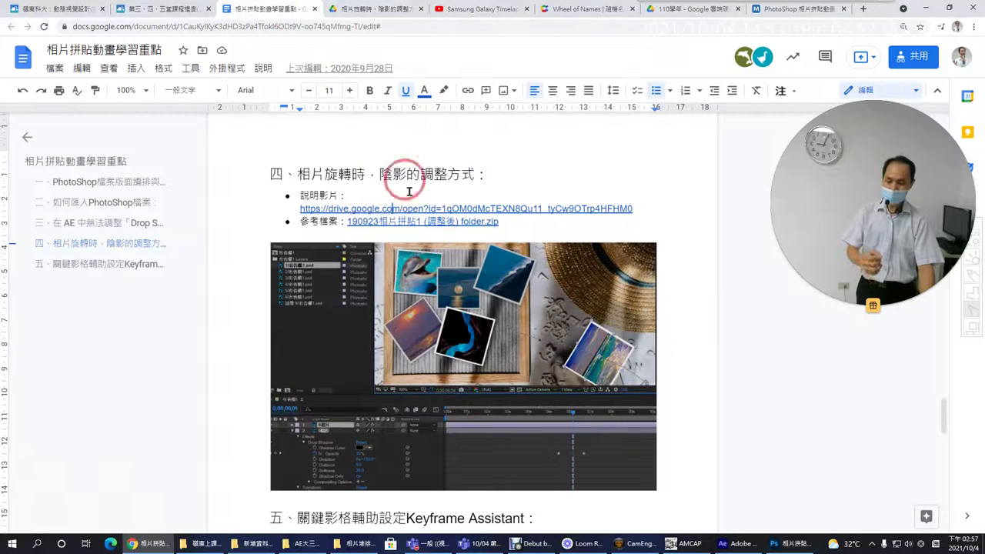